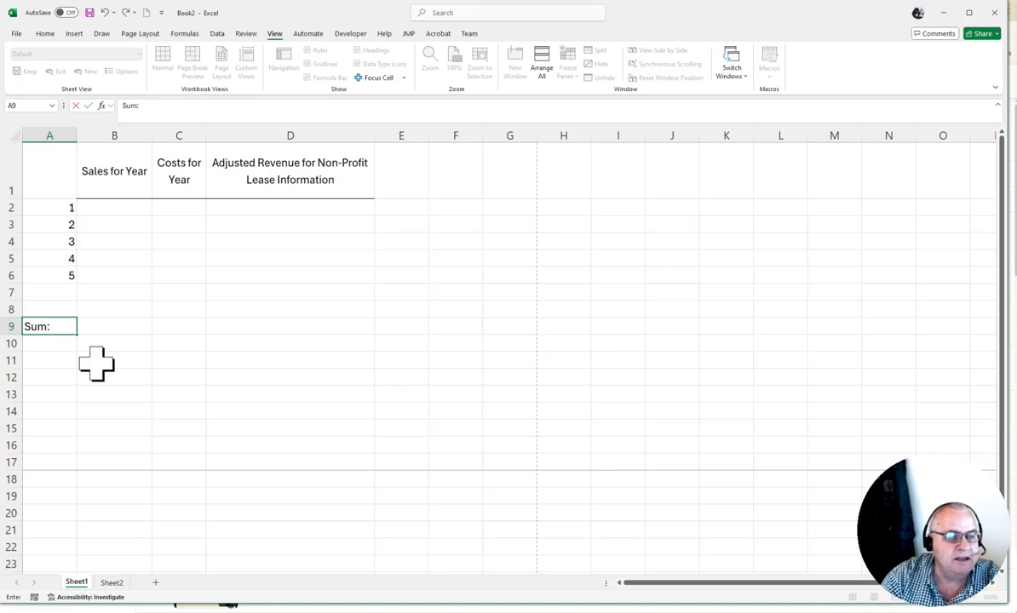
Enter the labels "Avg" in A10 and "Std Dev:" in A11, below the "Sum:" label.
type("Avg")
key("Return")
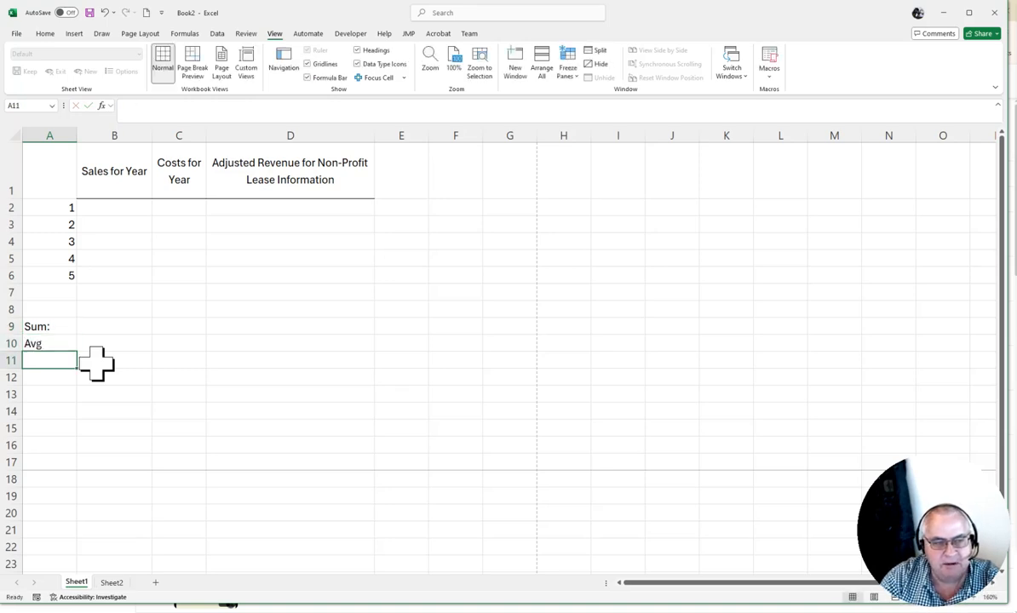
type("Std")
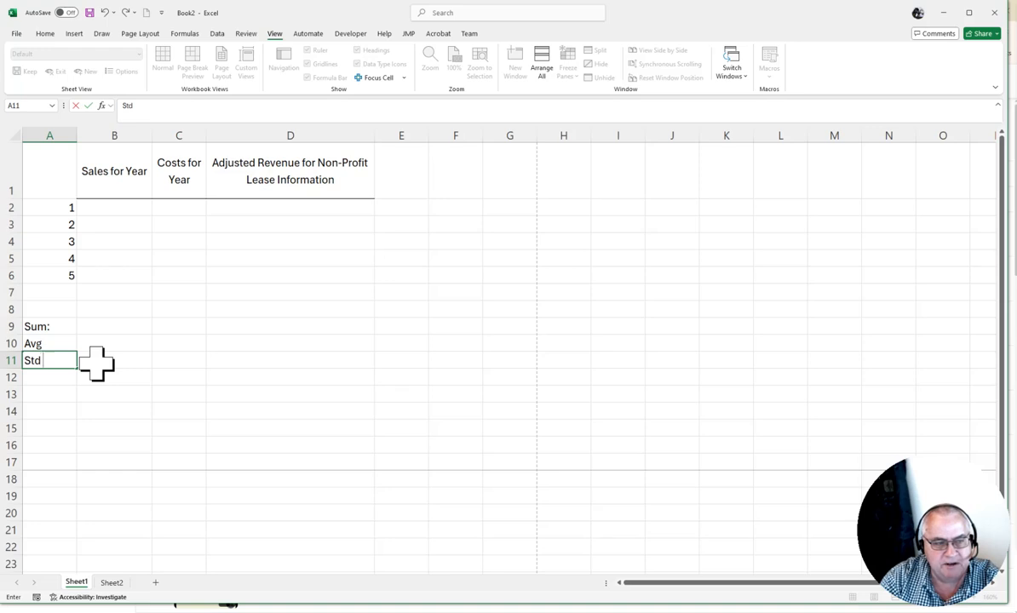
type(" Dev")
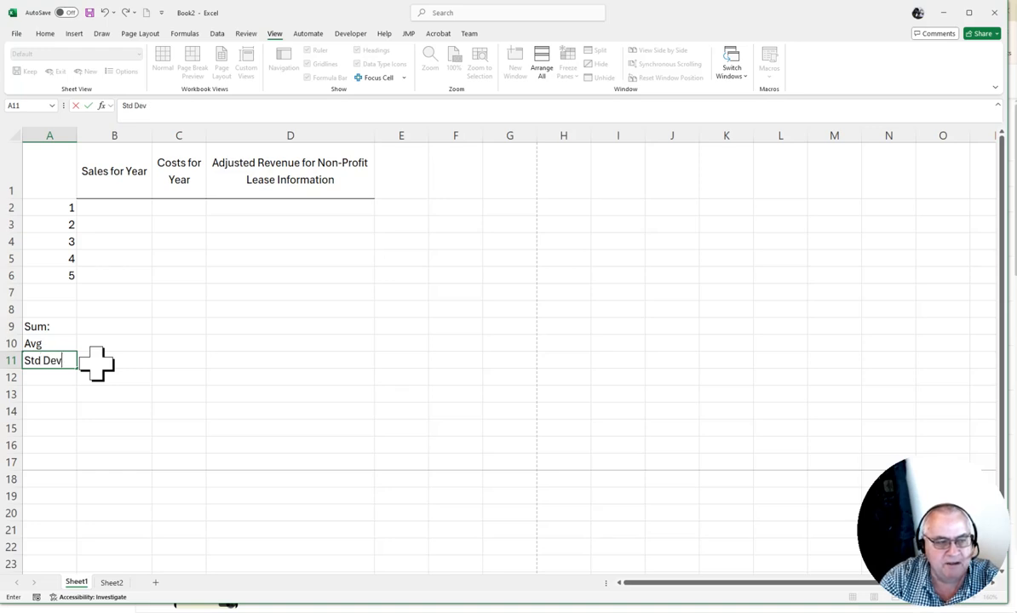
type(":")
key("Return")
Change the average label in A10 to "Avg:" so it ends with a colon like the other labels.
key("Up")
key("Up")
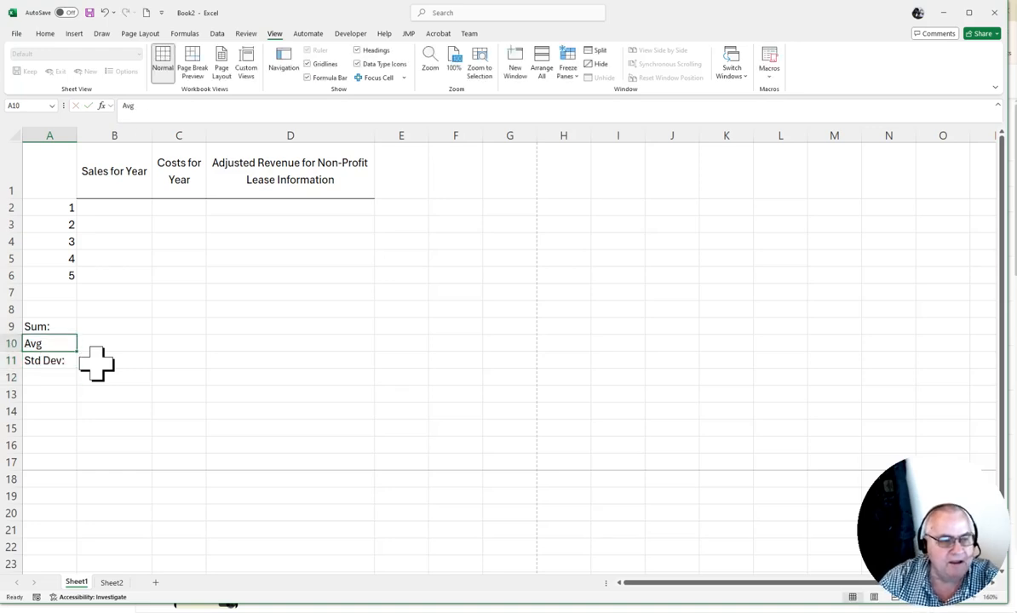
type("Avg:")
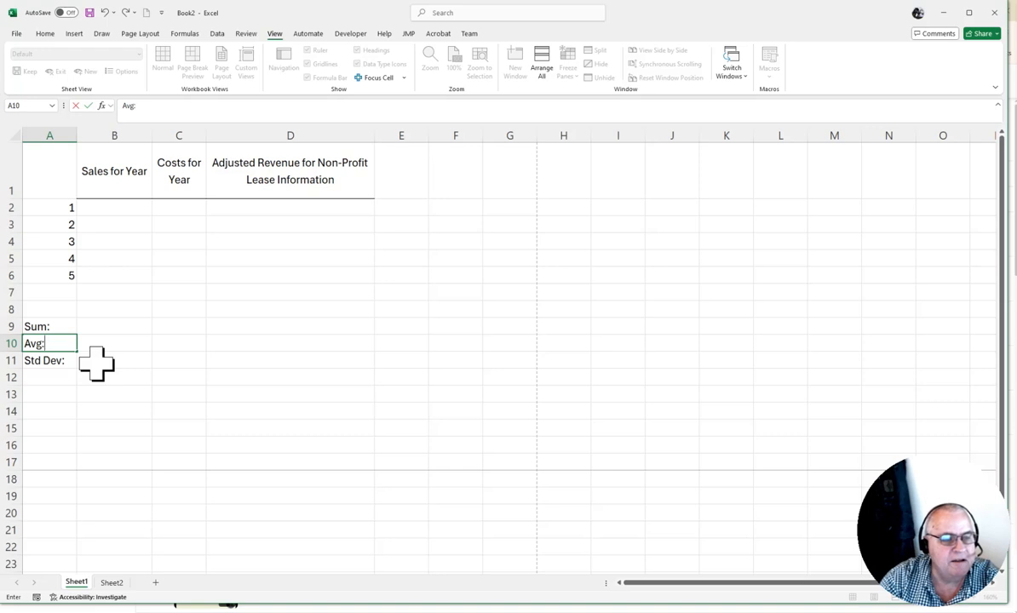
key("Return")
key("Up")
key("Up")
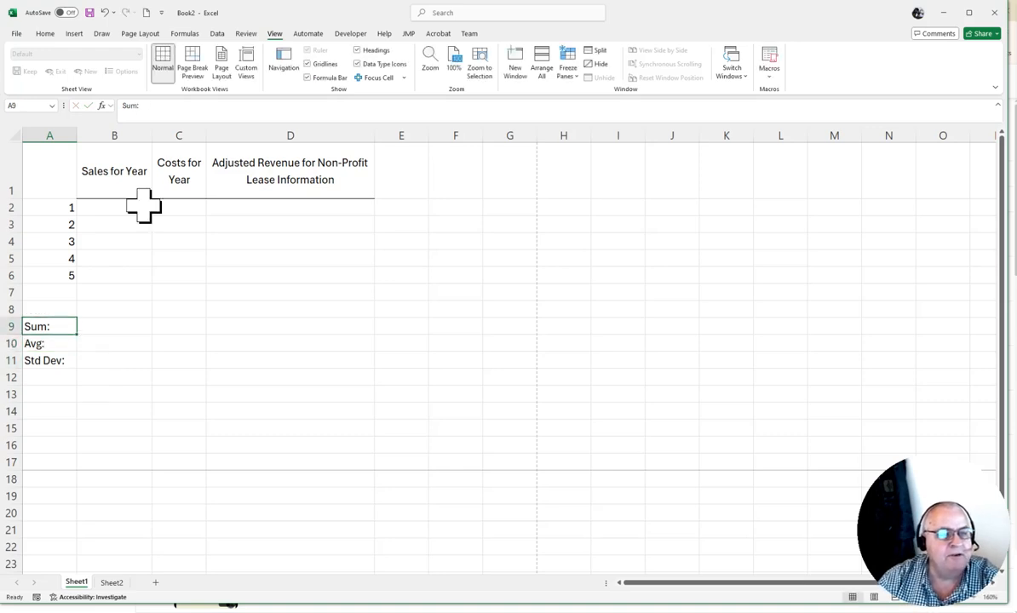
Enter the formula =SUM(A2:A6) in B9 beside the "Sum:" label.
left_click(56, 206)
left_click_drag(56, 206, 50, 276)
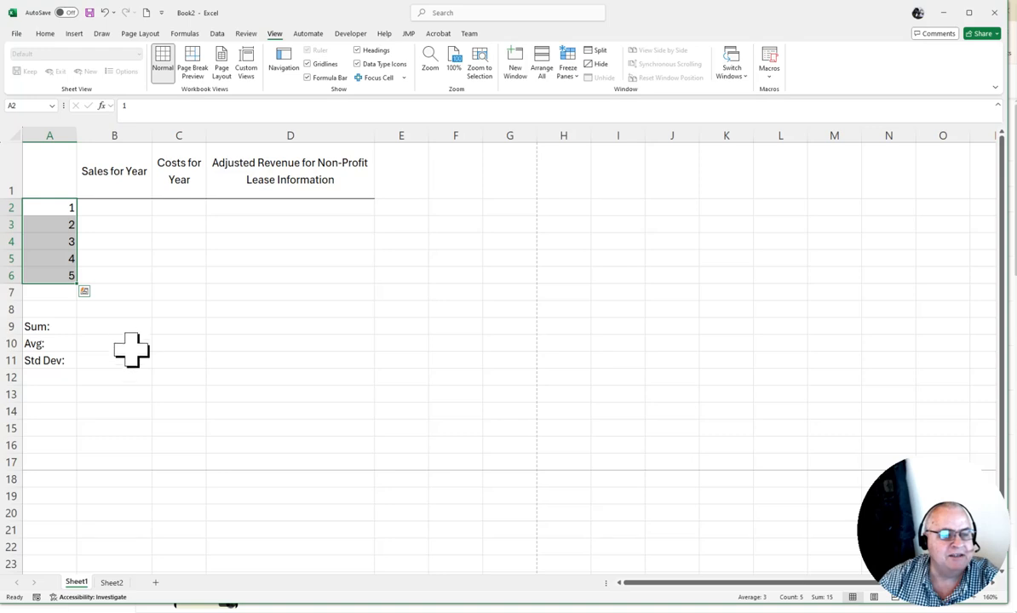
left_click(120, 327)
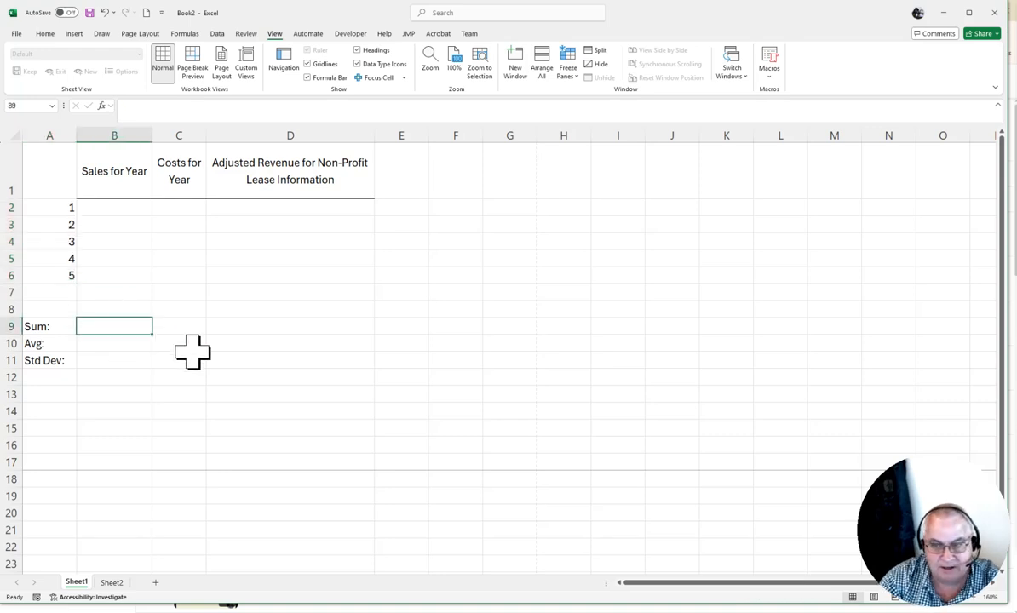
type("=")
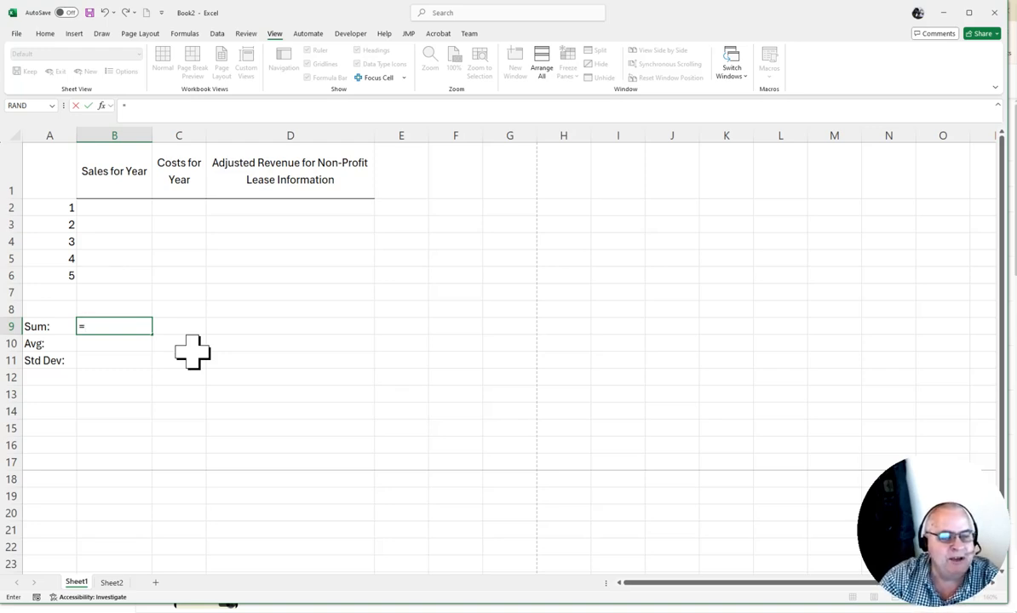
type("sum(")
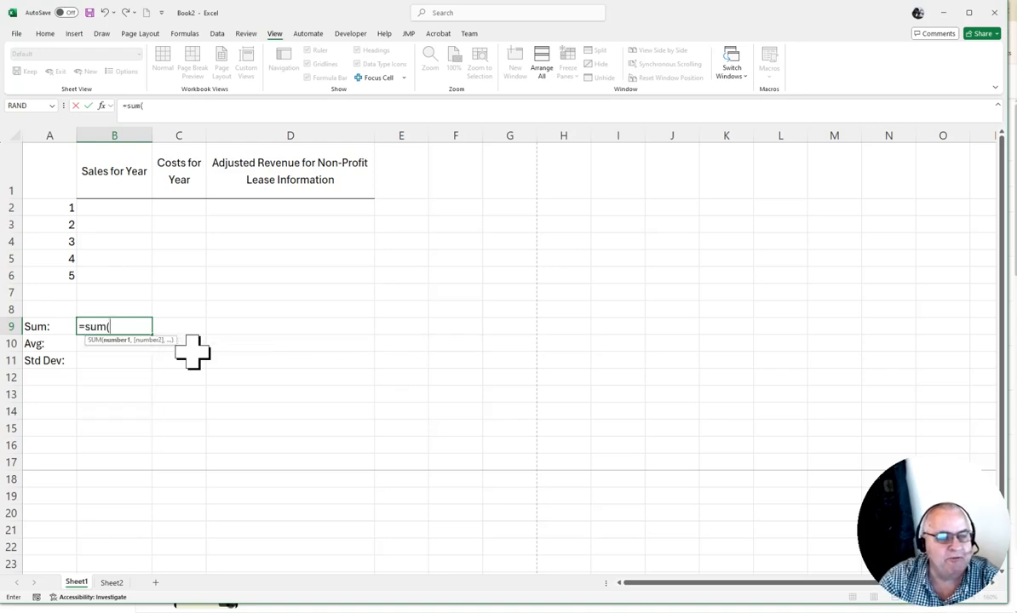
type("A2:")
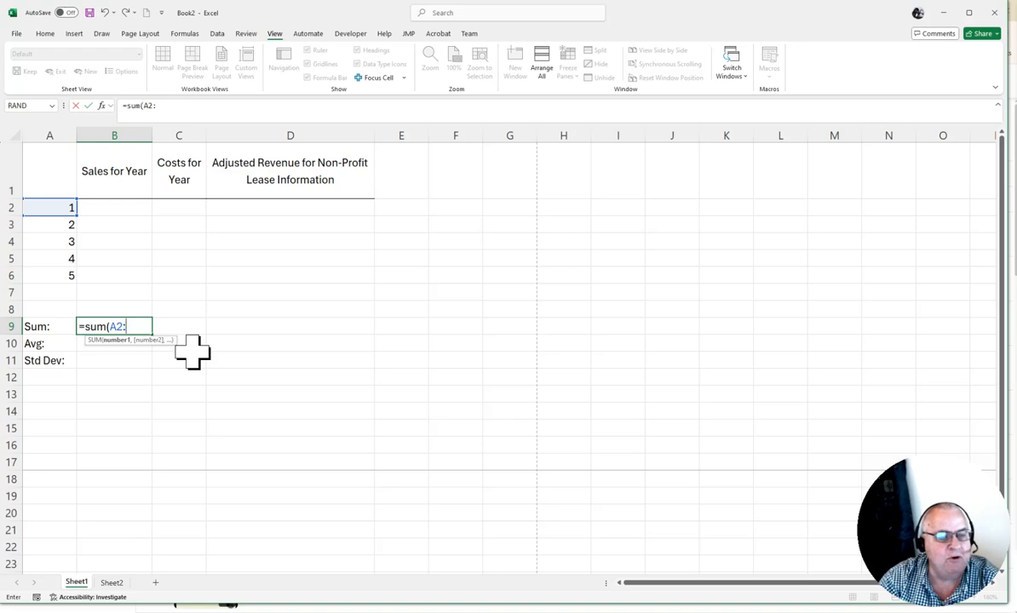
type("A6)")
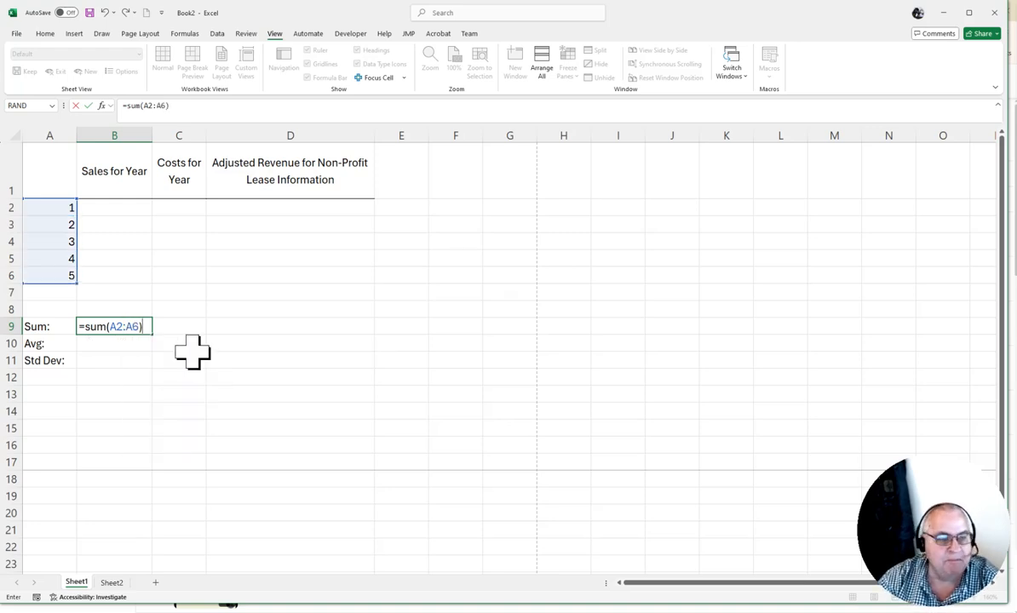
key("Return")
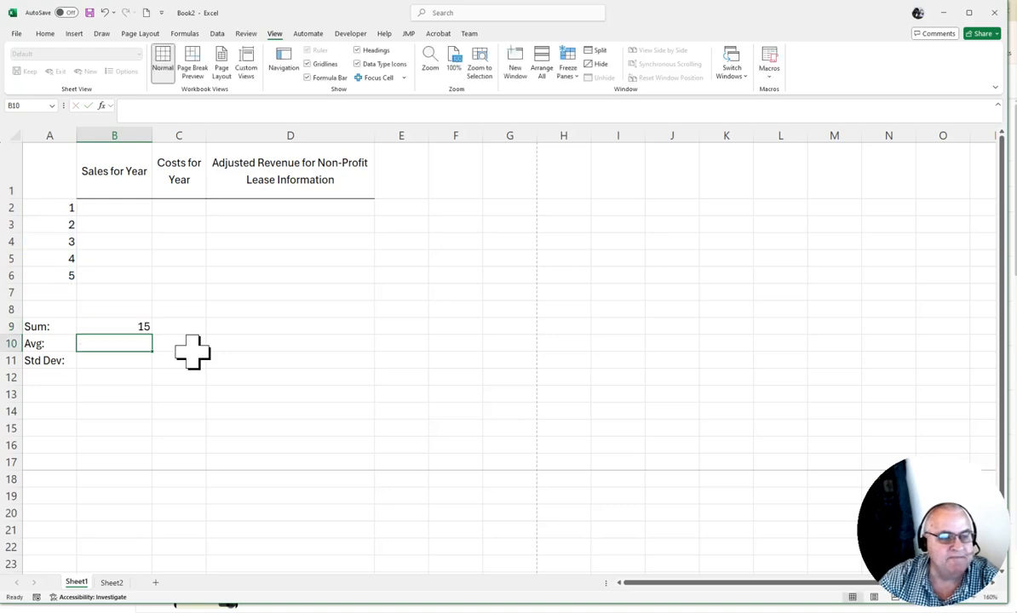
Enter the formula =AVERAGE(A2:A6) in B10 beside the "Avg:" label.
type("=")
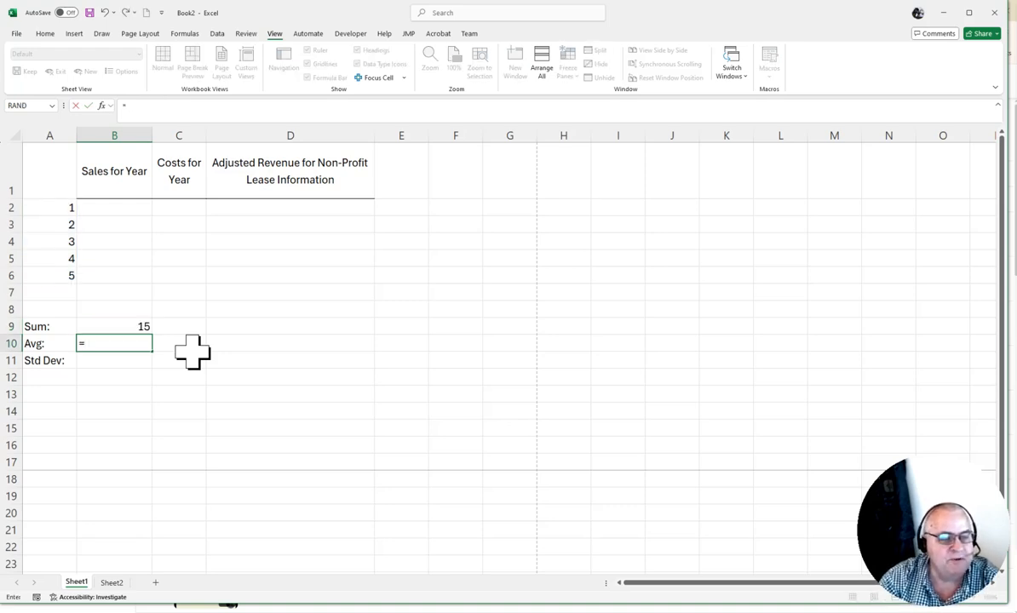
type("average(")
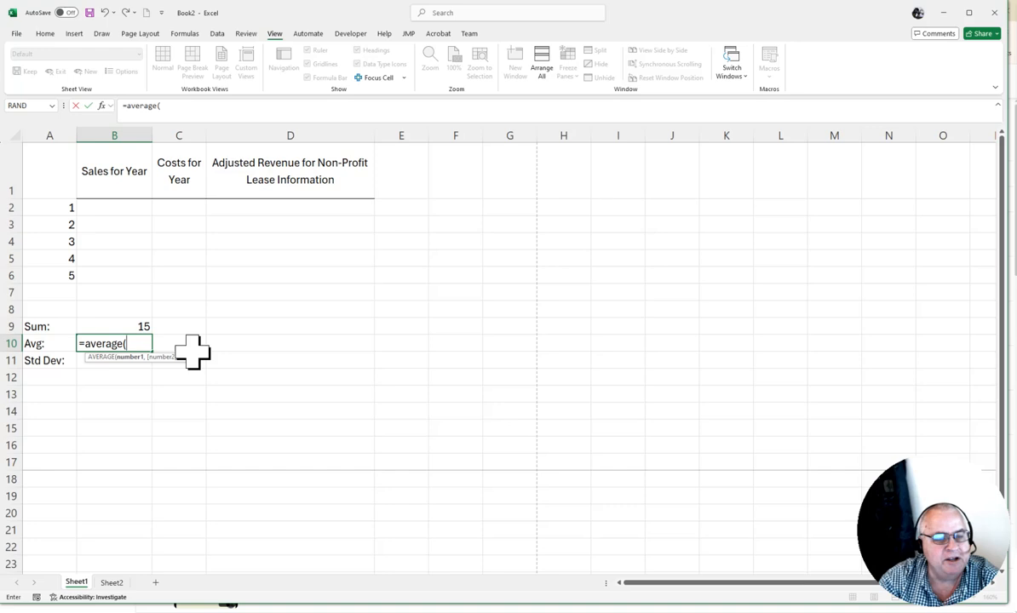
type("A2")
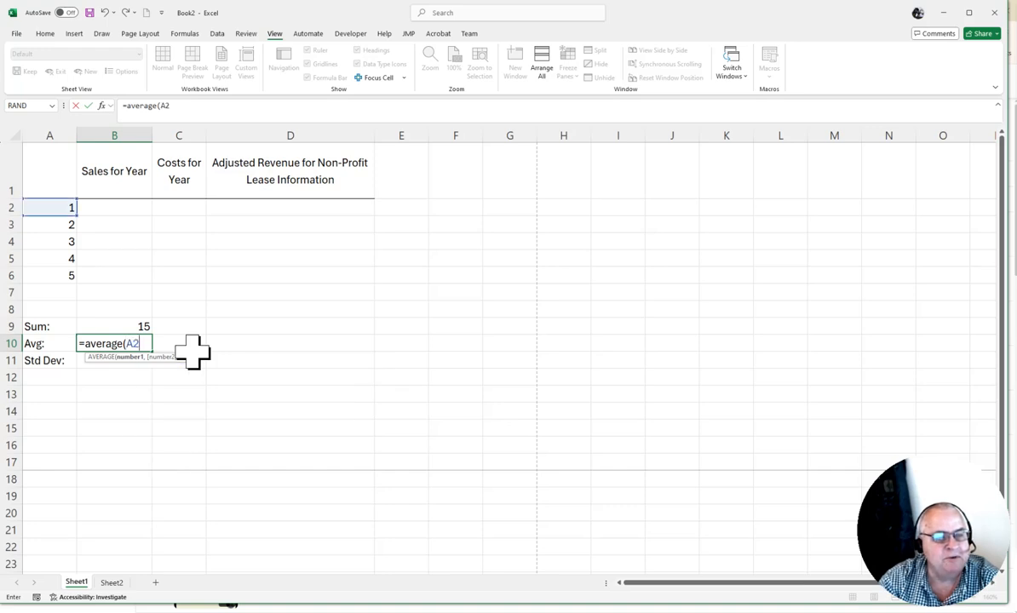
type(":A6)")
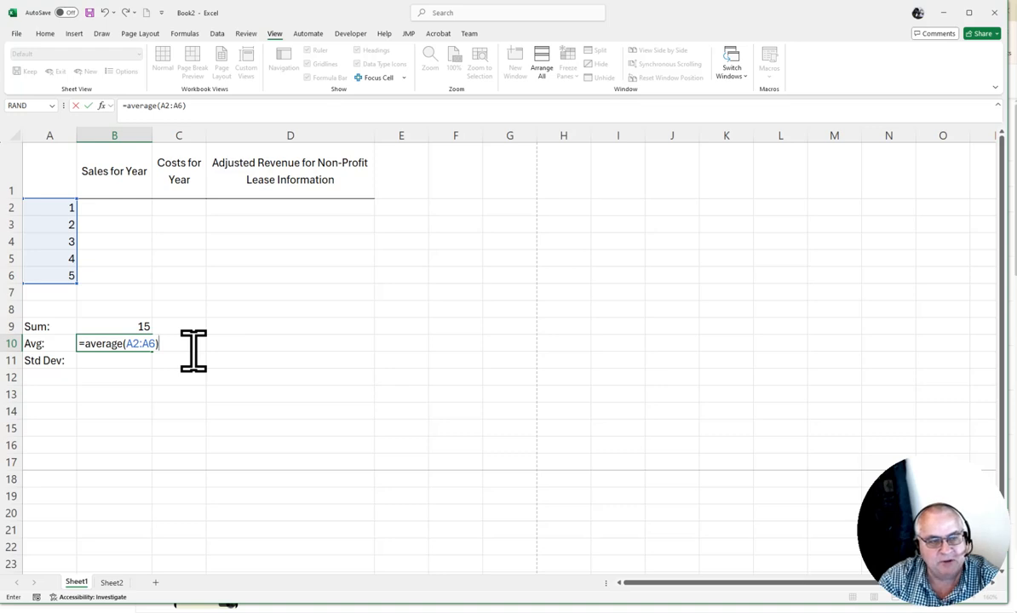
key("Return")
Enter the sample standard deviation formula =STDEV.S(A2:A6) in B11 beside the "Std Dev:" label.
type("=")
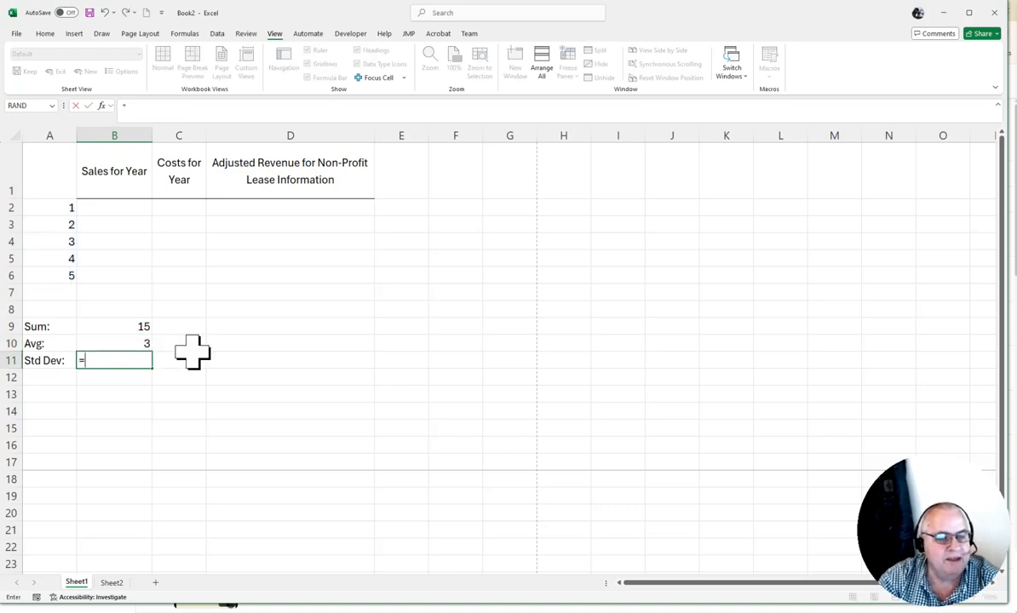
type("st")
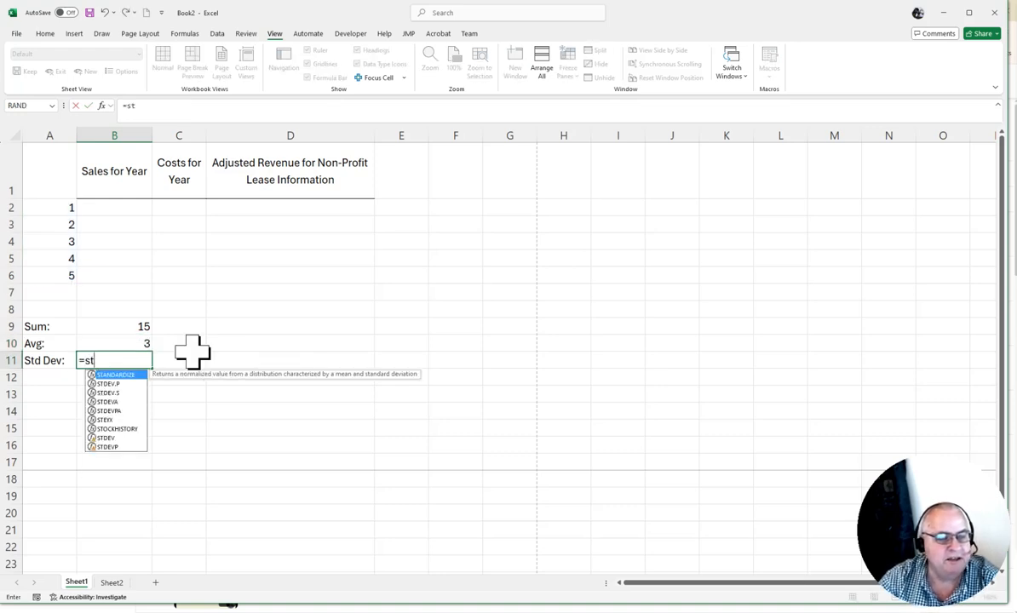
key("Down")
key("Down")
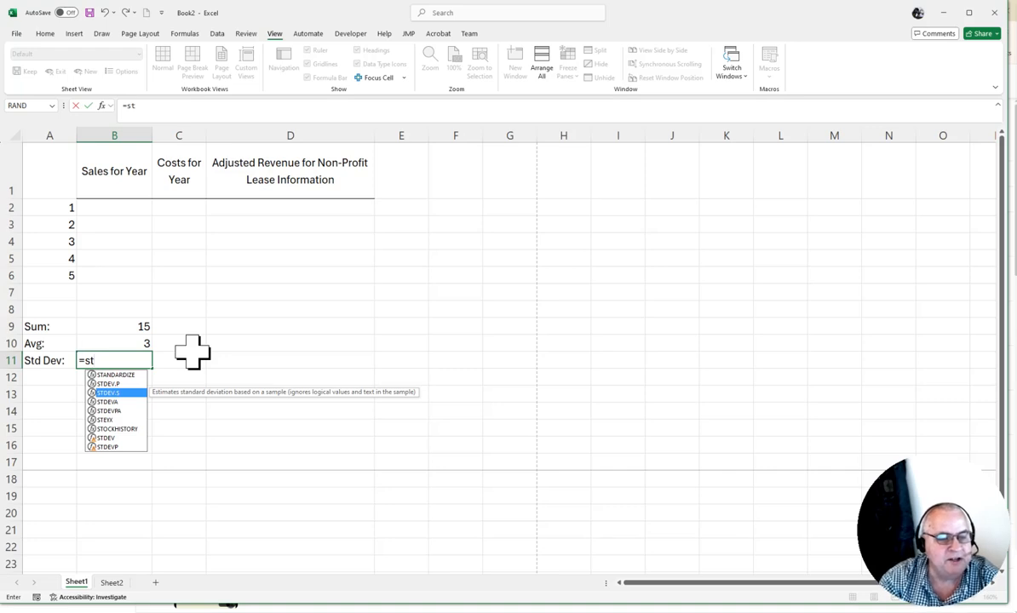
key("Tab")
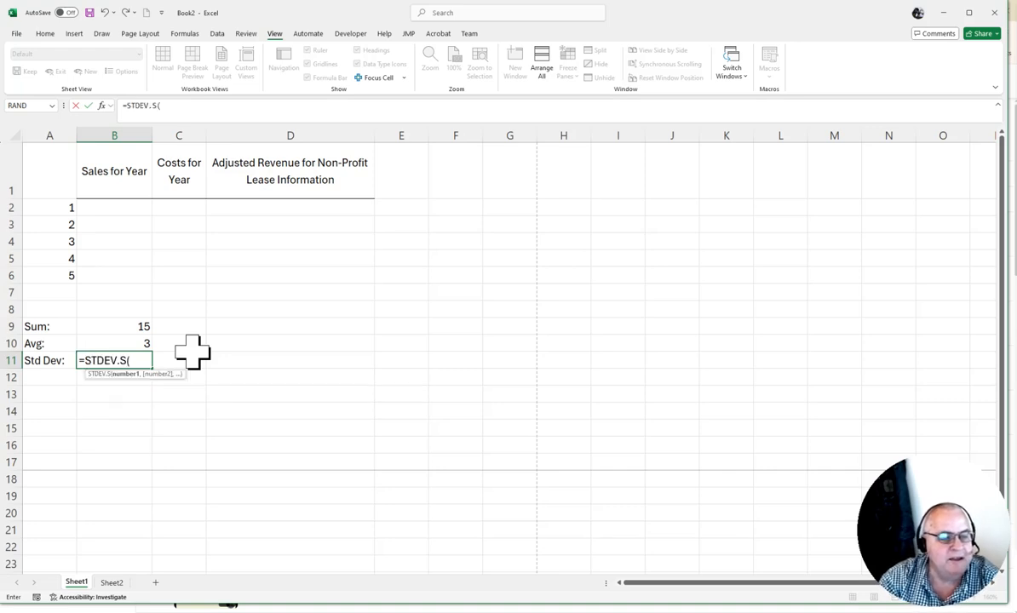
type("A2:A6")
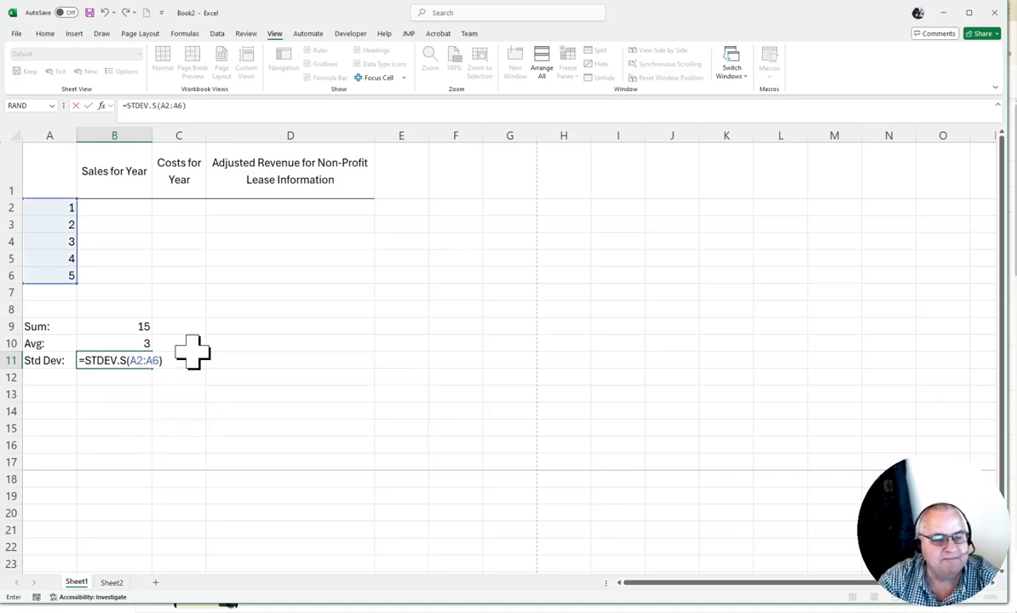
key("Return")
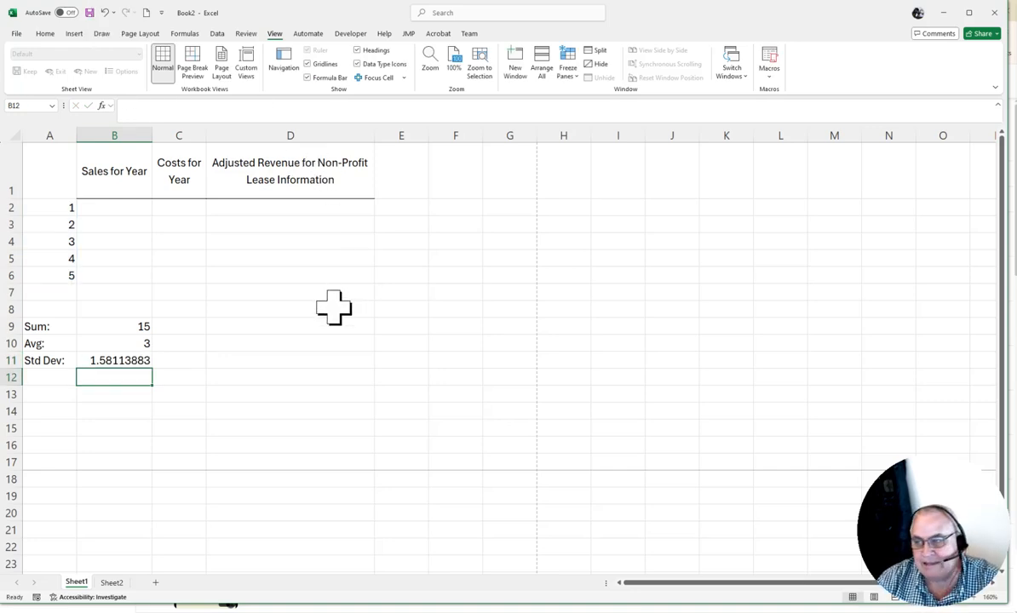
Widen column B to nearly twice its width.
left_click(310, 344)
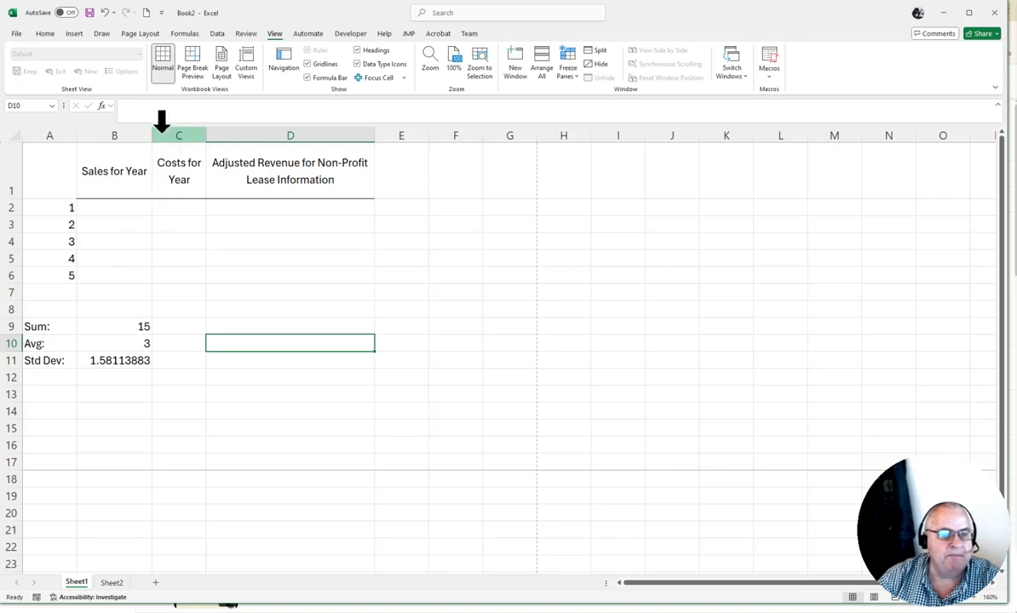
left_click_drag(153, 141, 213, 145)
Inspect the sum formula in B9, and display all formulas in the sheet before returning to the calculated results.
left_click(178, 329)
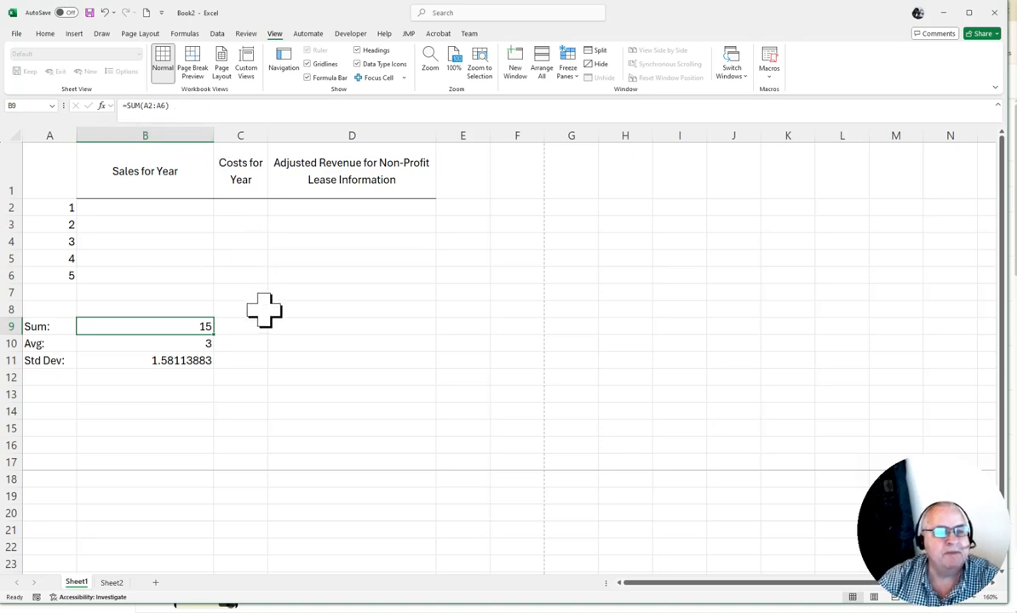
left_click(178, 106)
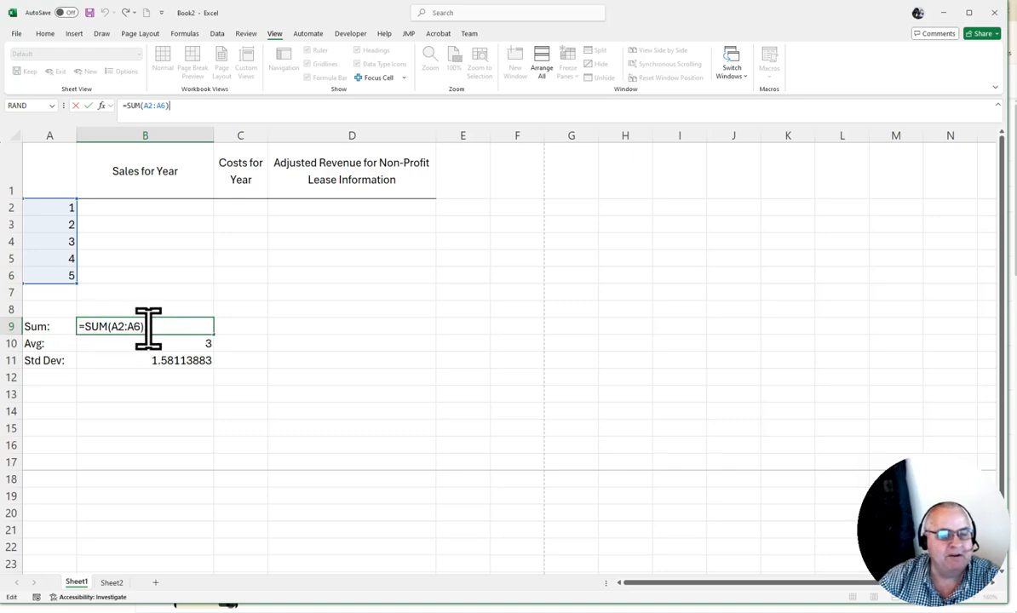
left_click(299, 321)
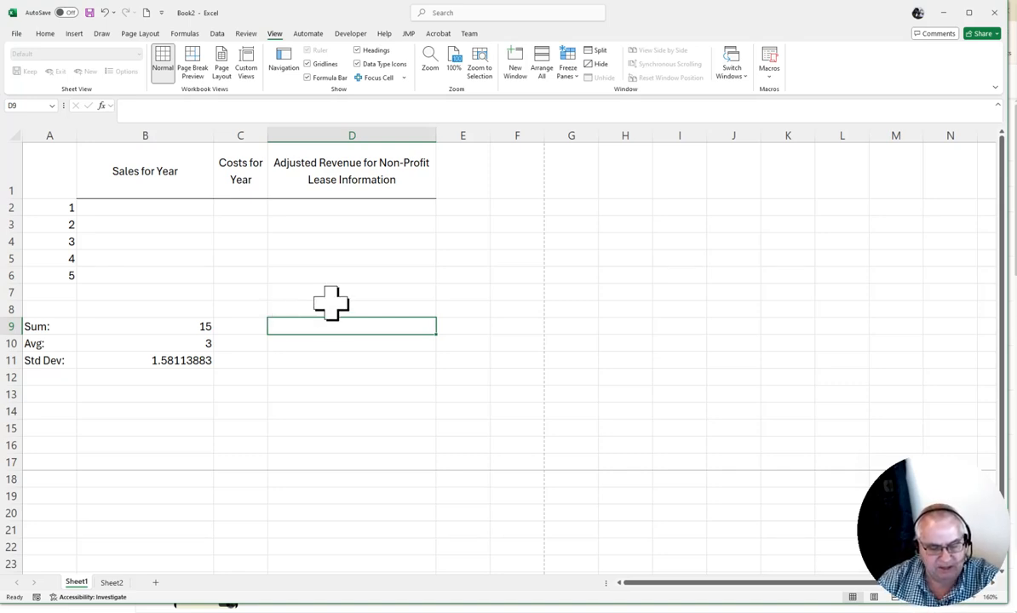
key("ctrl+grave")
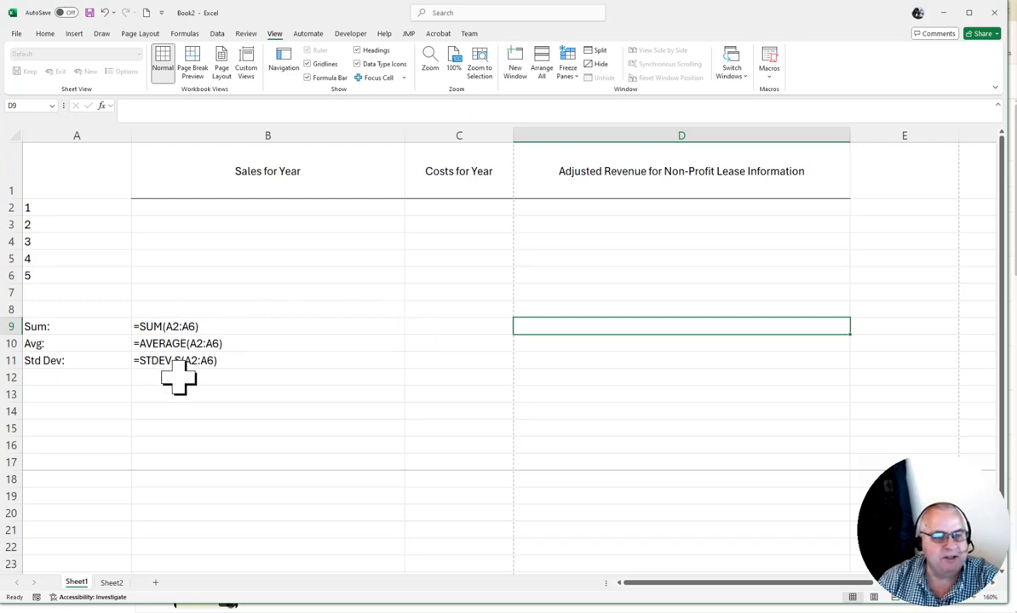
key("ctrl+grave")
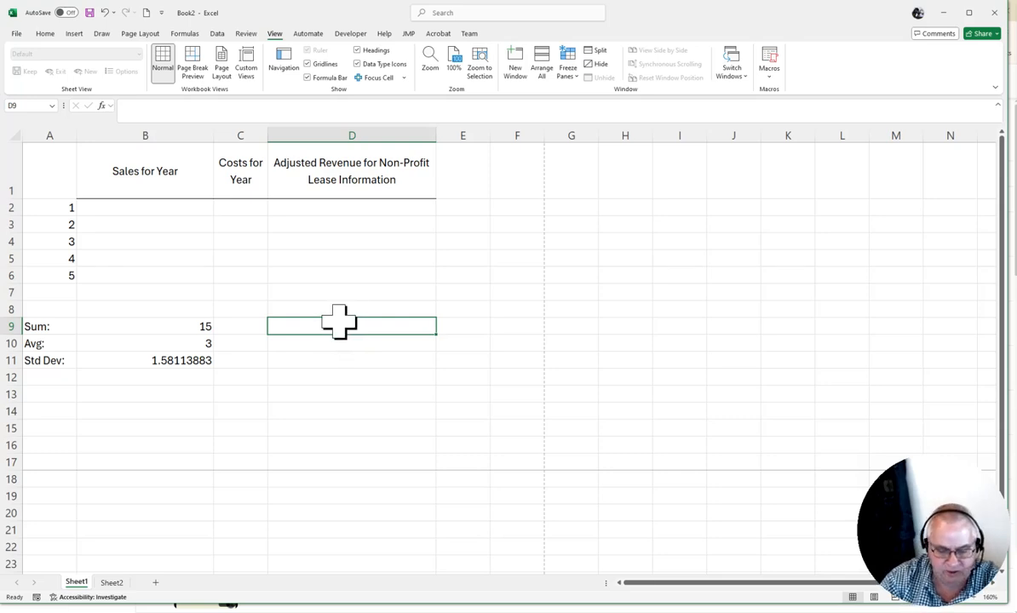
Enter the shortcut note "CTRL - ~" as text in D9.
type("'CTRL")
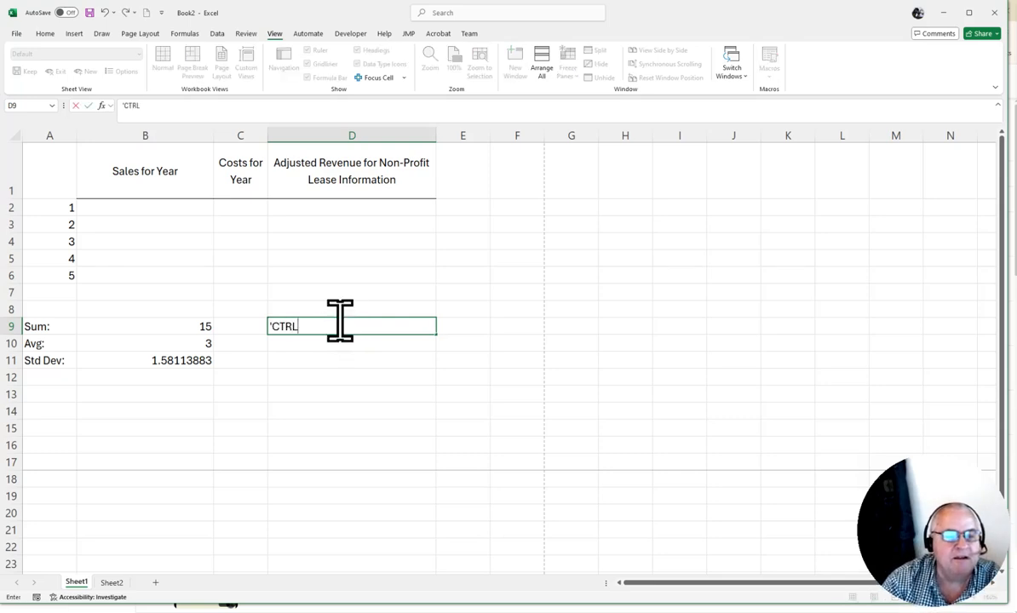
type(" - ~")
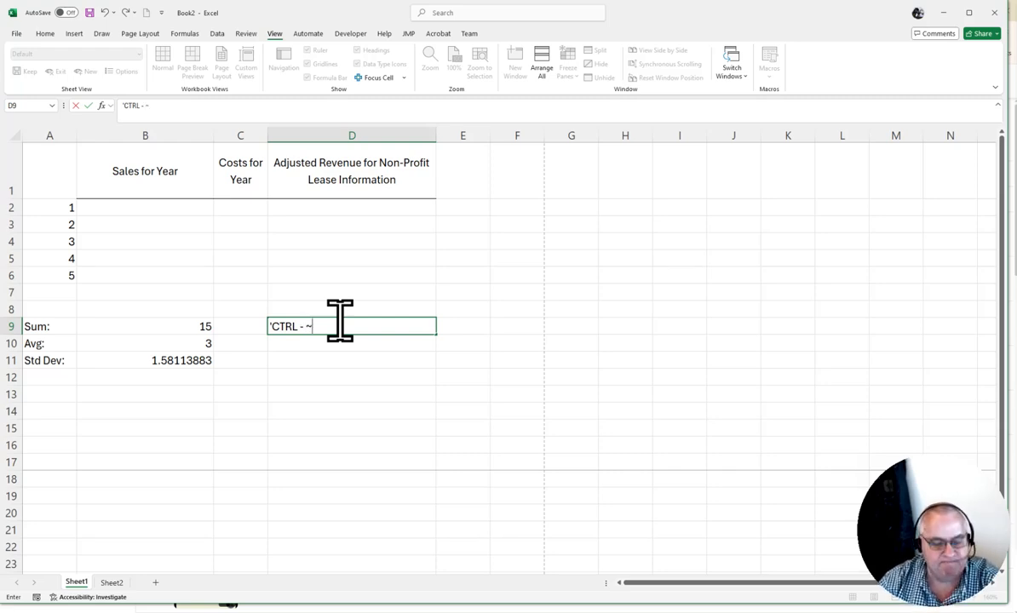
key("Return")
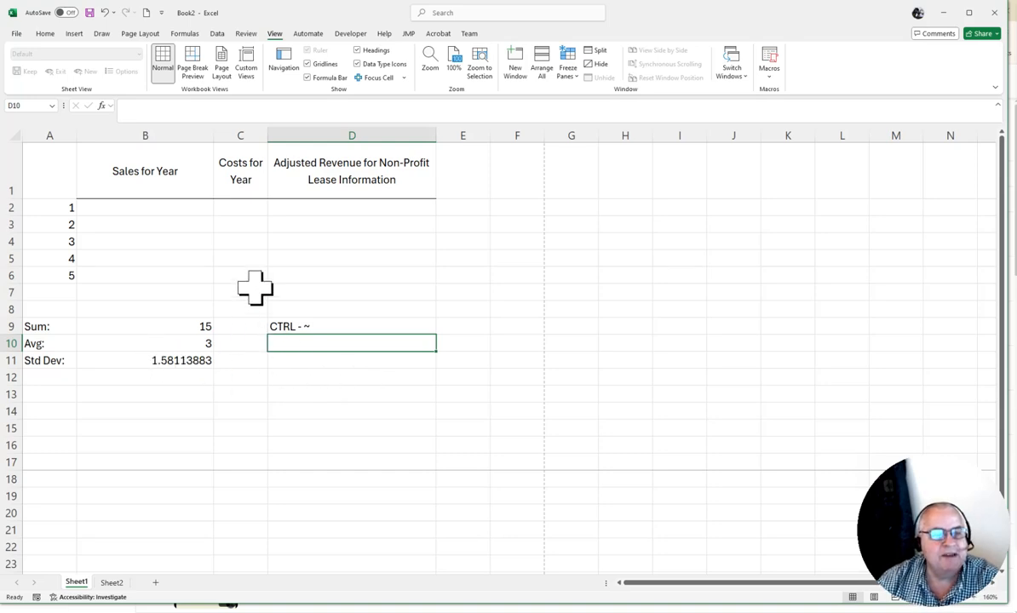
Turn on Show Formulas to view the sheet's formulas, and turn it off again.
left_click(186, 34)
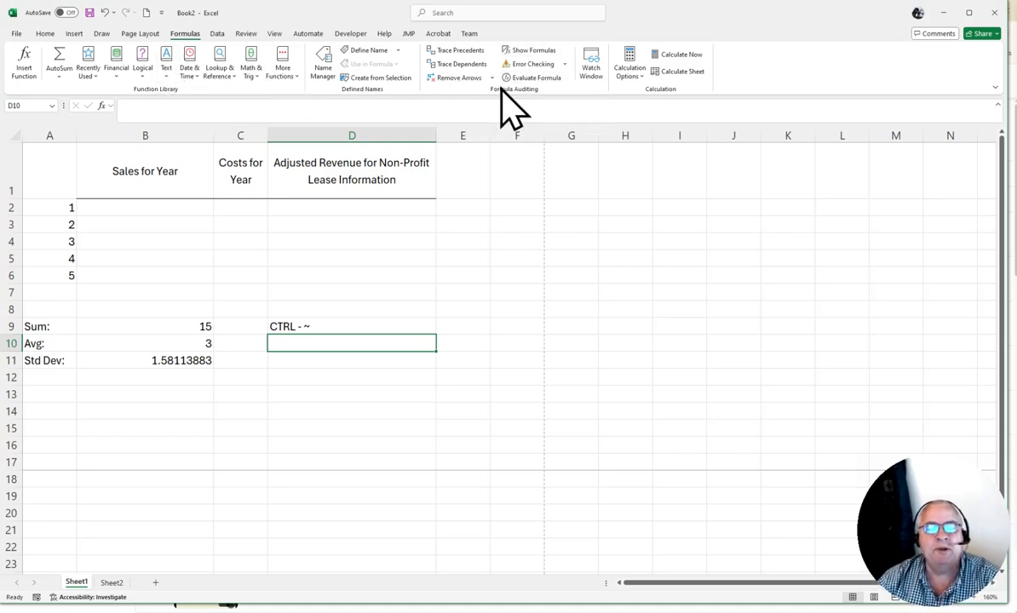
left_click(532, 50)
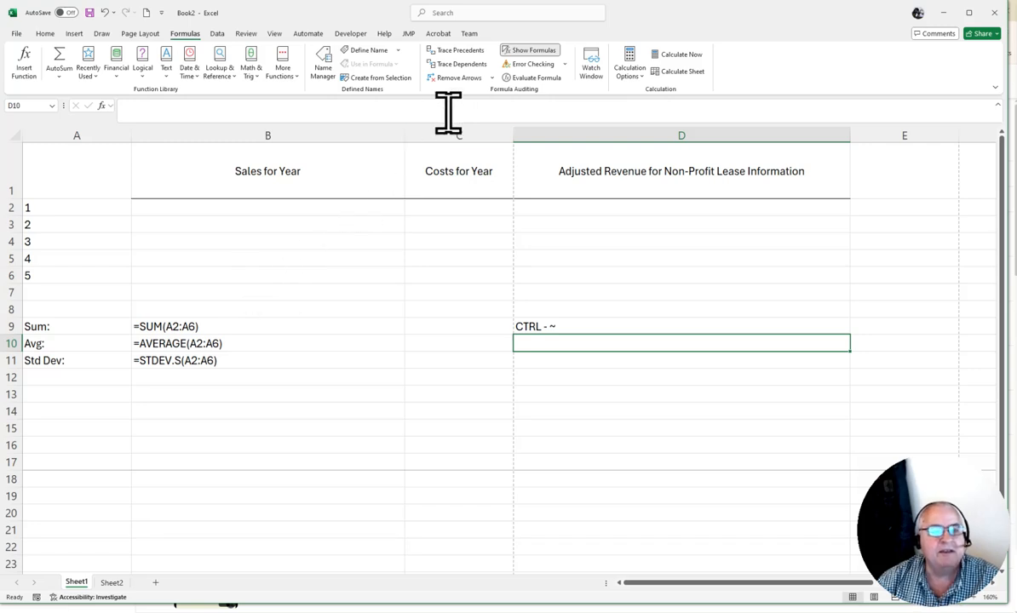
left_click(528, 56)
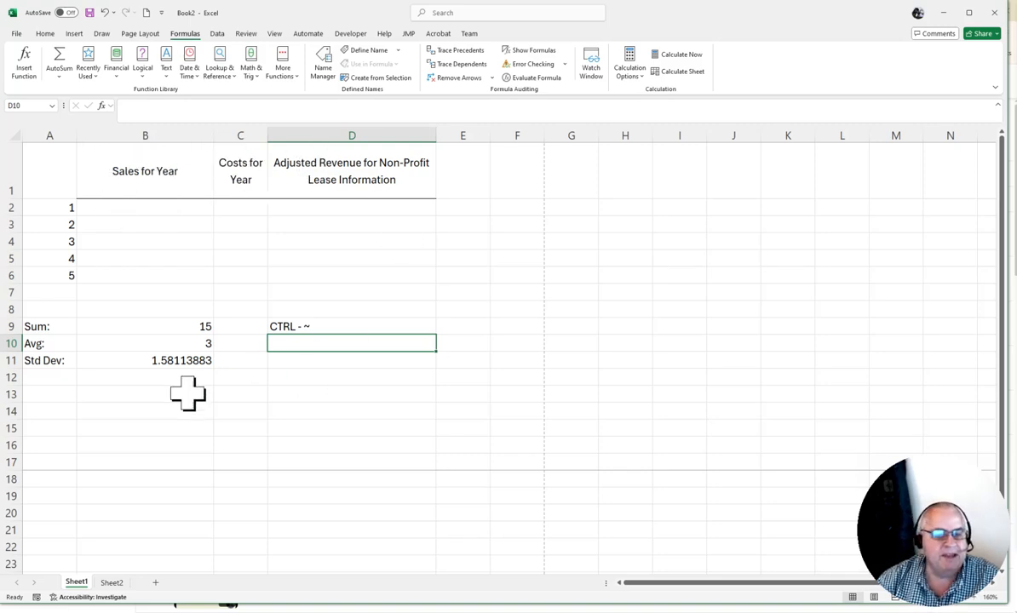
Check the standard deviation formula in B11, and toggle the sheet's formula display on and back off with B16 selected.
left_click(113, 360)
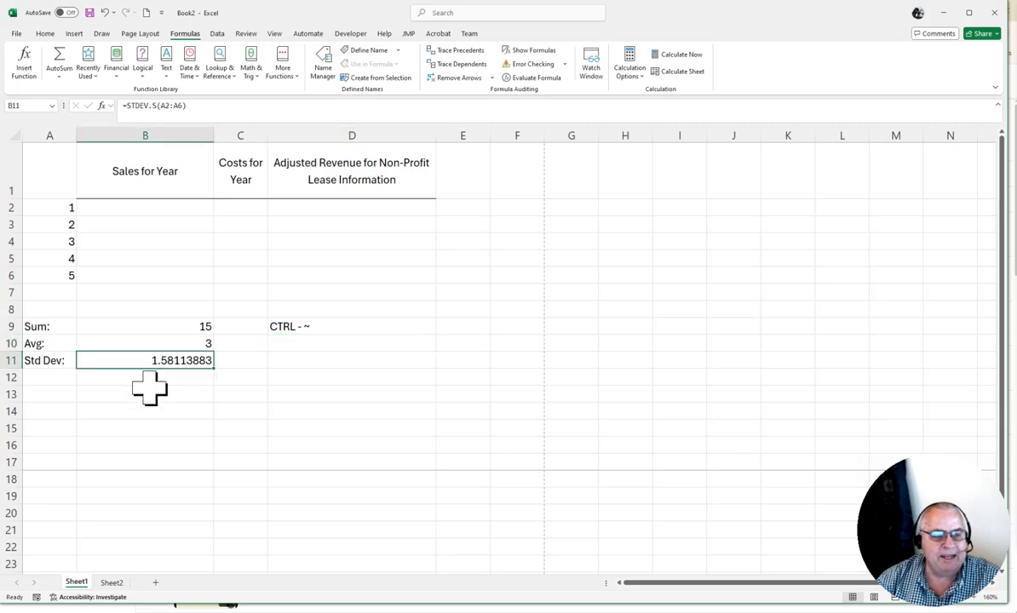
left_click(151, 443)
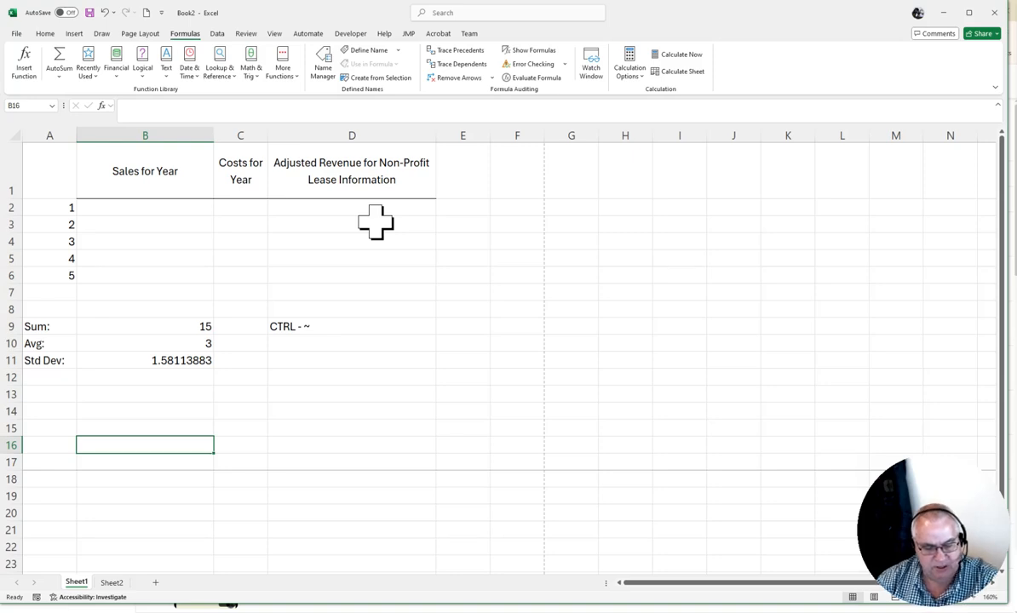
key("ctrl+grave")
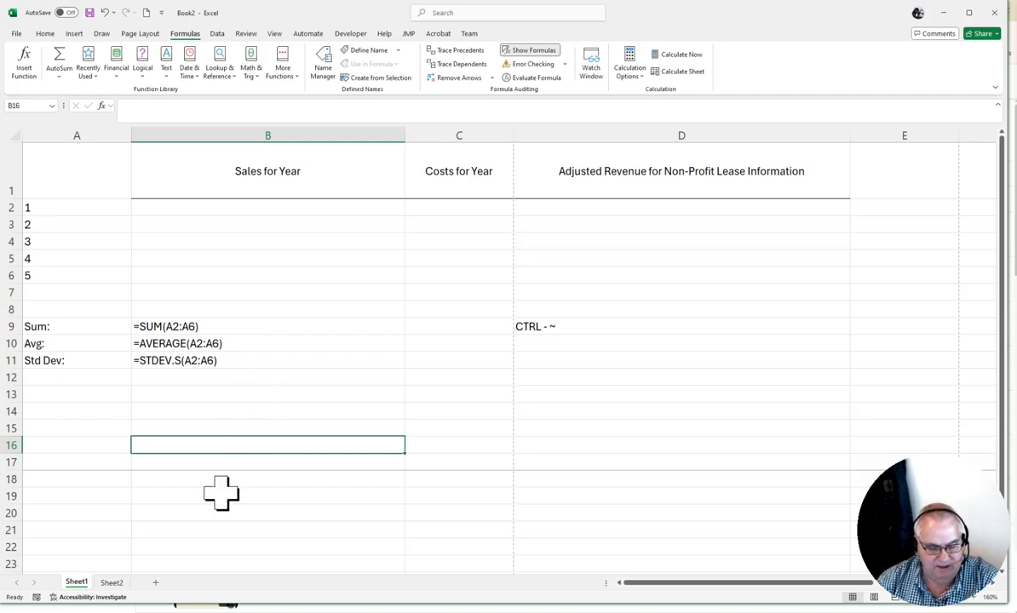
key("ctrl+grave")
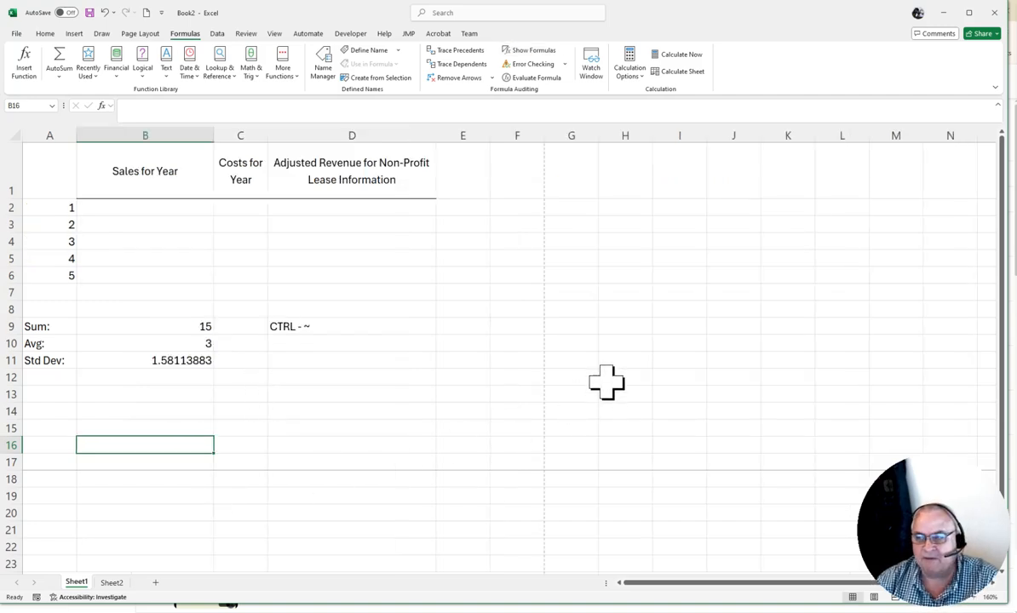